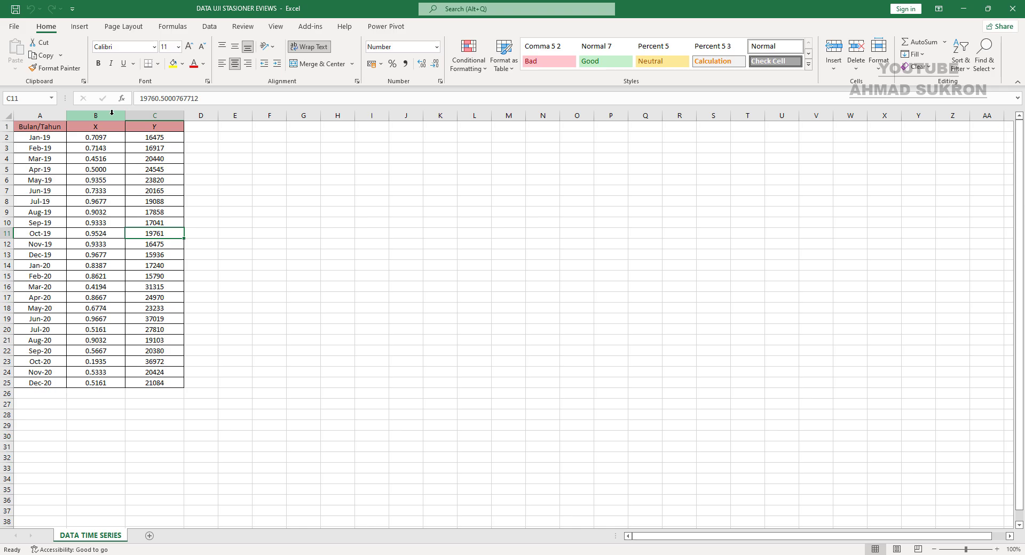
Step: Review the X and Y columns and the monthly periods for 2019 and 2020 in the worksheet
click(112, 113)
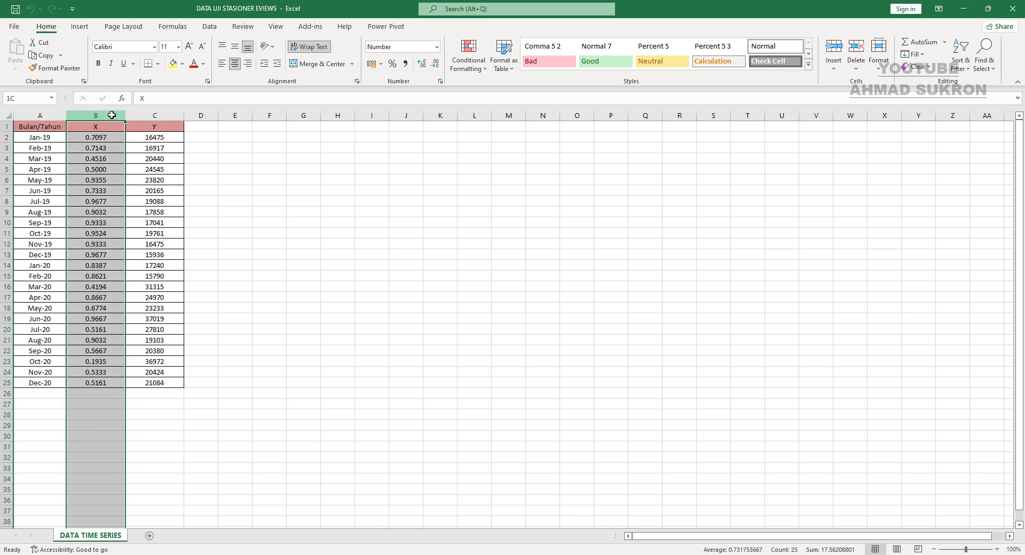
click(150, 115)
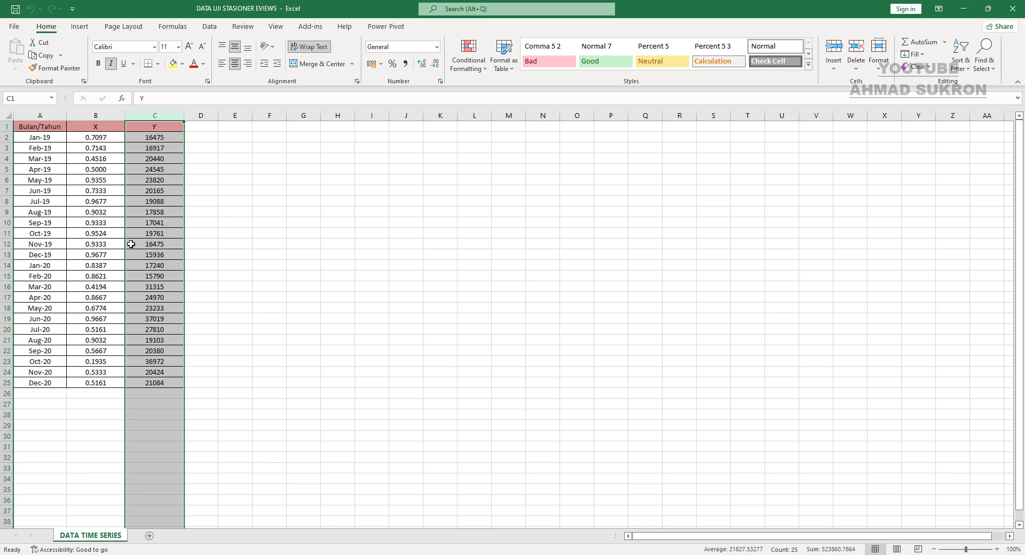
click(40, 138)
drag(40, 138, 43, 255)
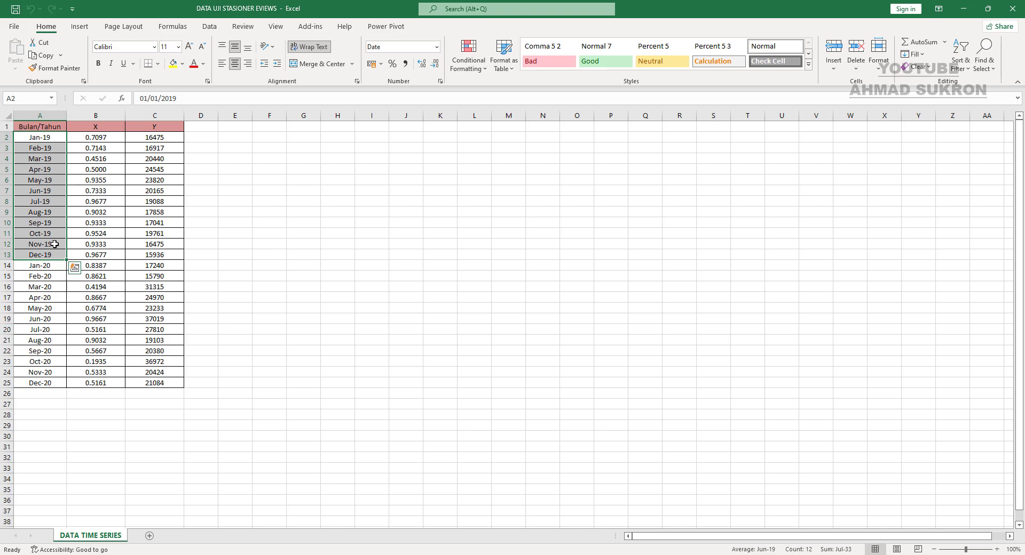
drag(41, 267, 48, 382)
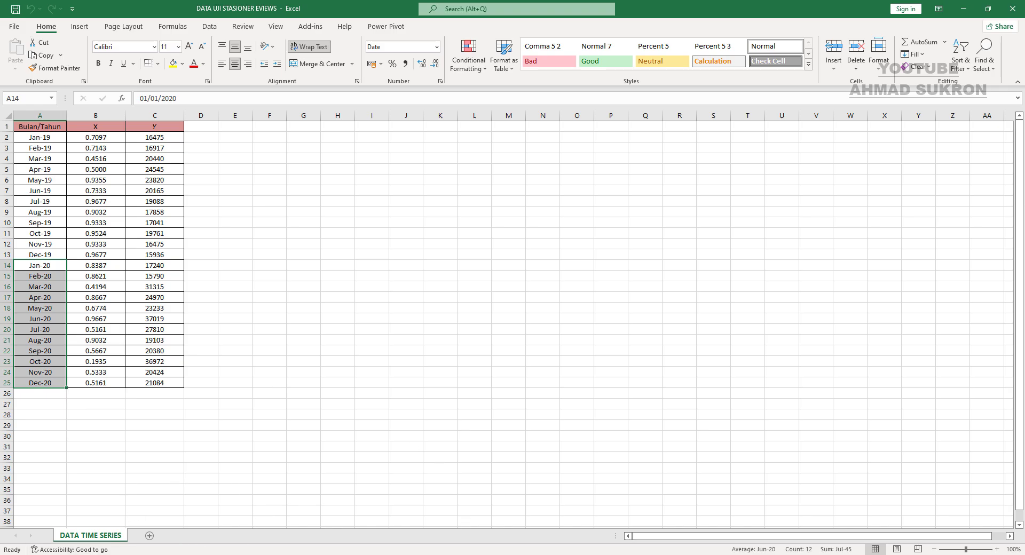
Step: Switch to EViews and create a dated regular-frequency workfile with monthly frequency, start date 2019 and end date 2020
click(247, 531)
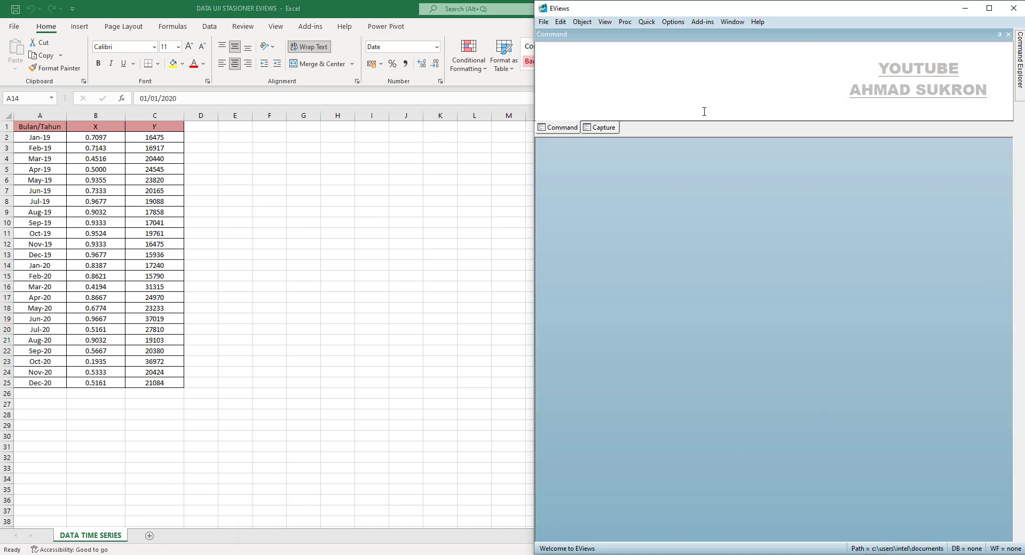
click(543, 22)
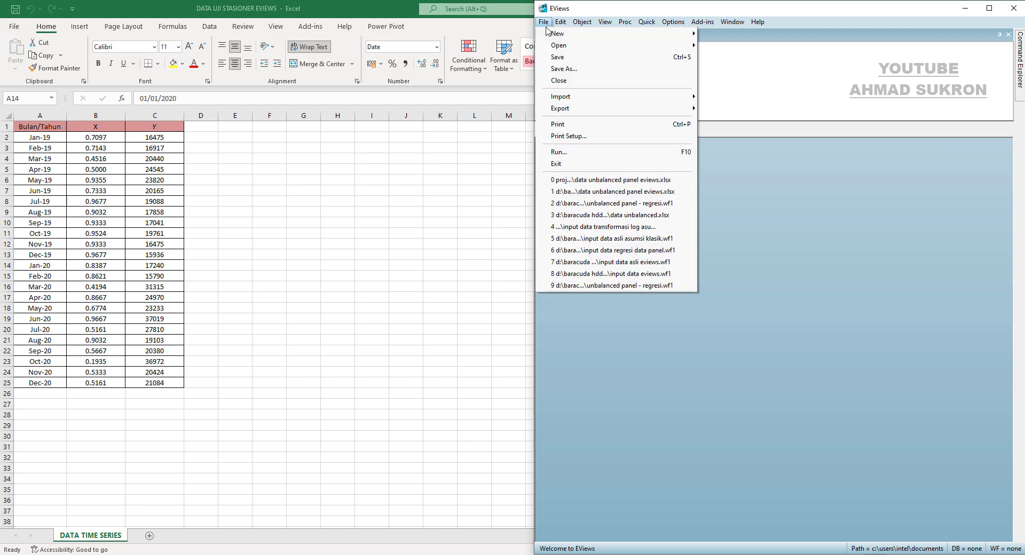
mouse_move(550, 35)
click(726, 33)
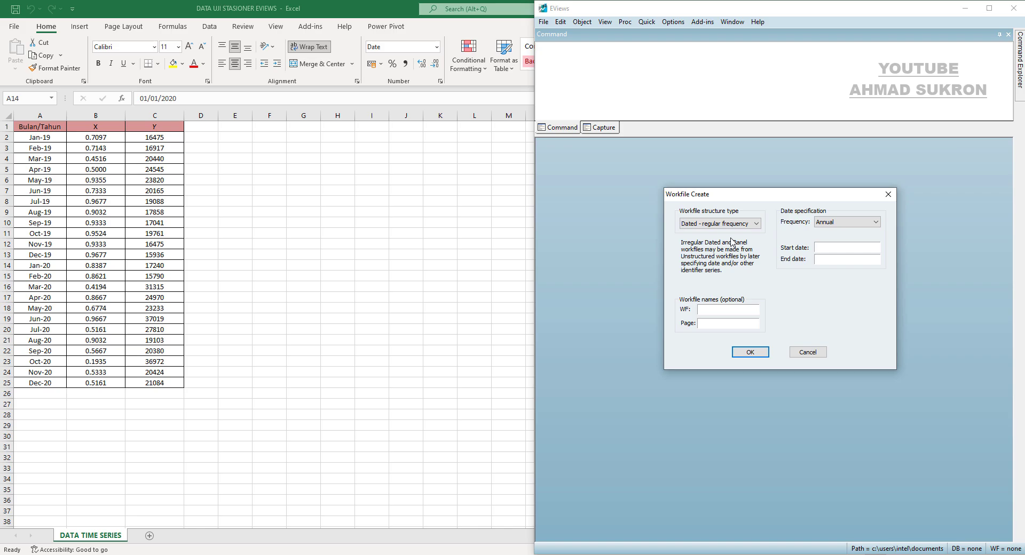
click(864, 224)
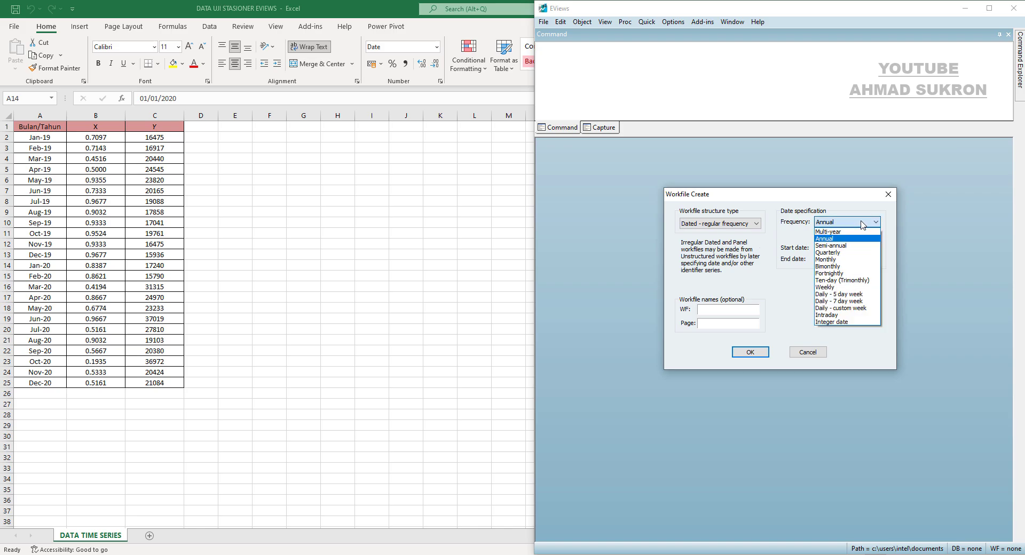
click(837, 260)
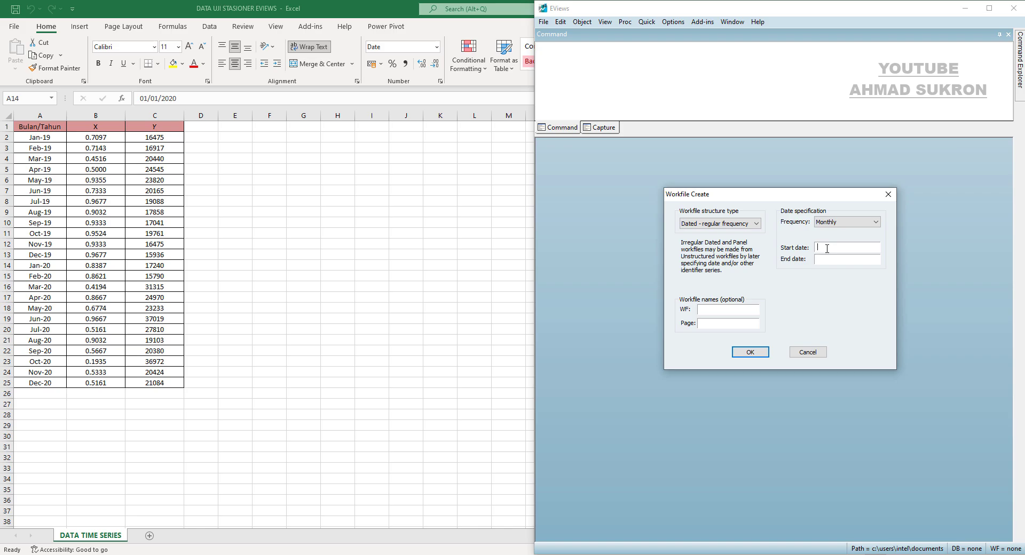
text(2019)
click(824, 261)
text(2020)
click(752, 353)
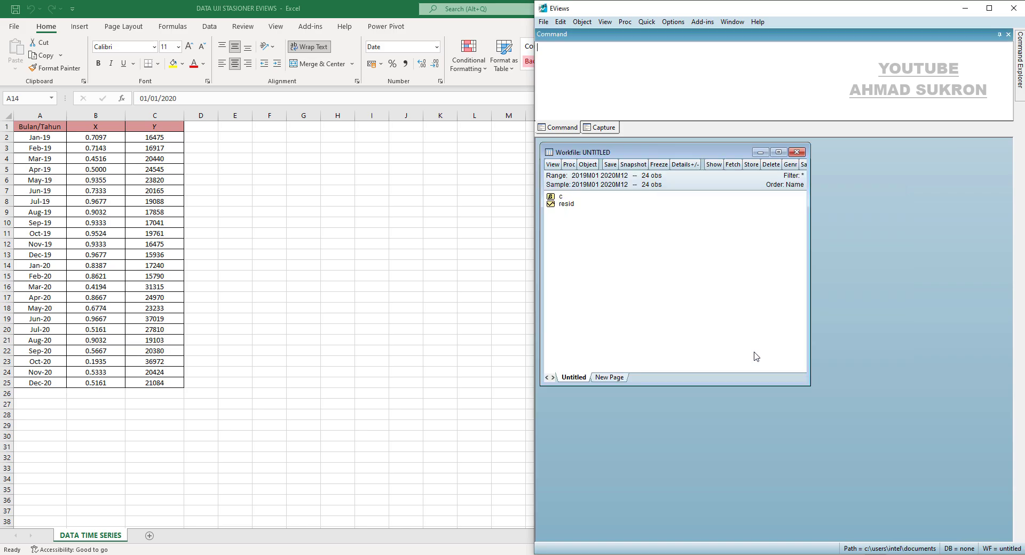
Step: Open an empty group for editing series, and copy the X and Y data with headers (B1:C25) from the Excel sheet
click(646, 24)
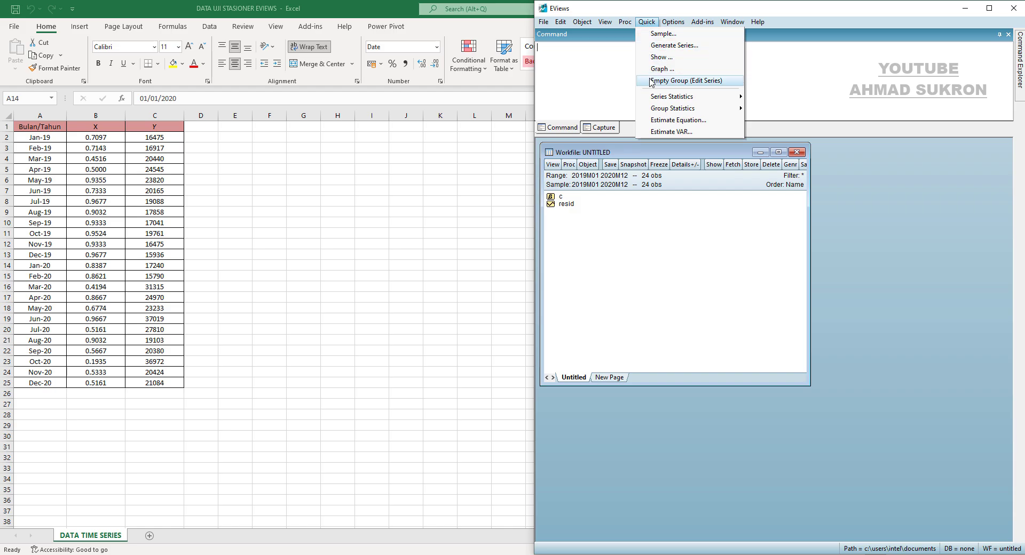
click(678, 83)
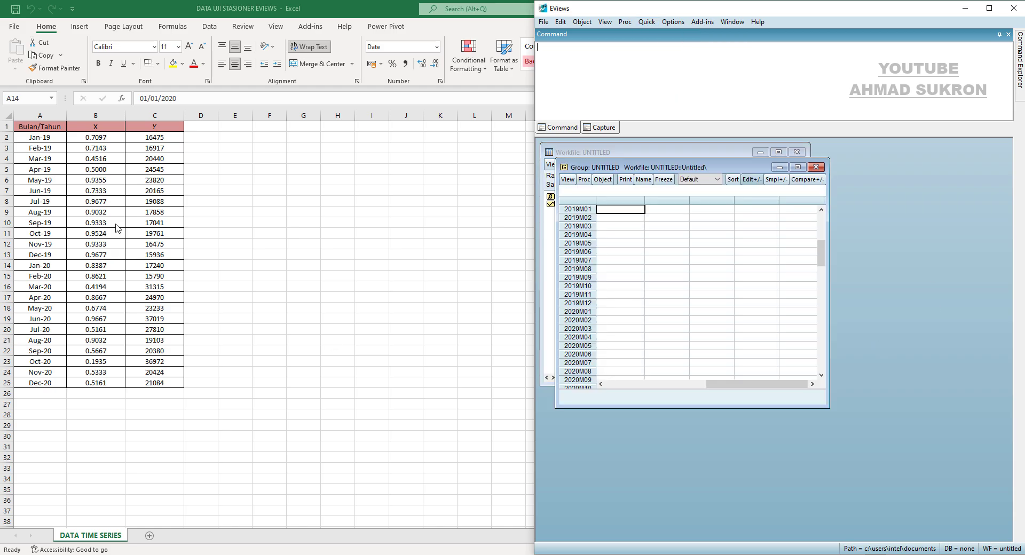
key(alt+Tab)
drag(94, 128, 144, 383)
right_click(133, 238)
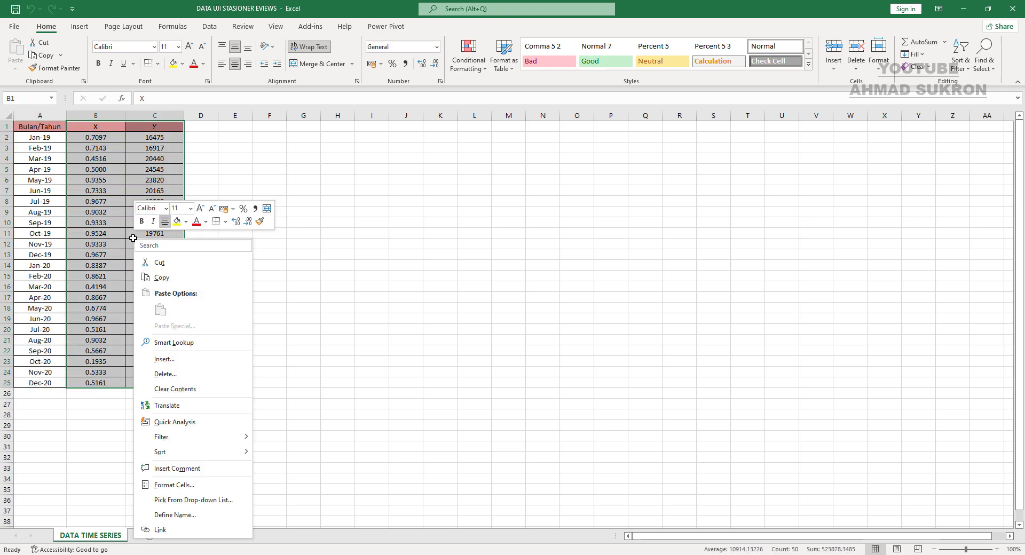
click(158, 283)
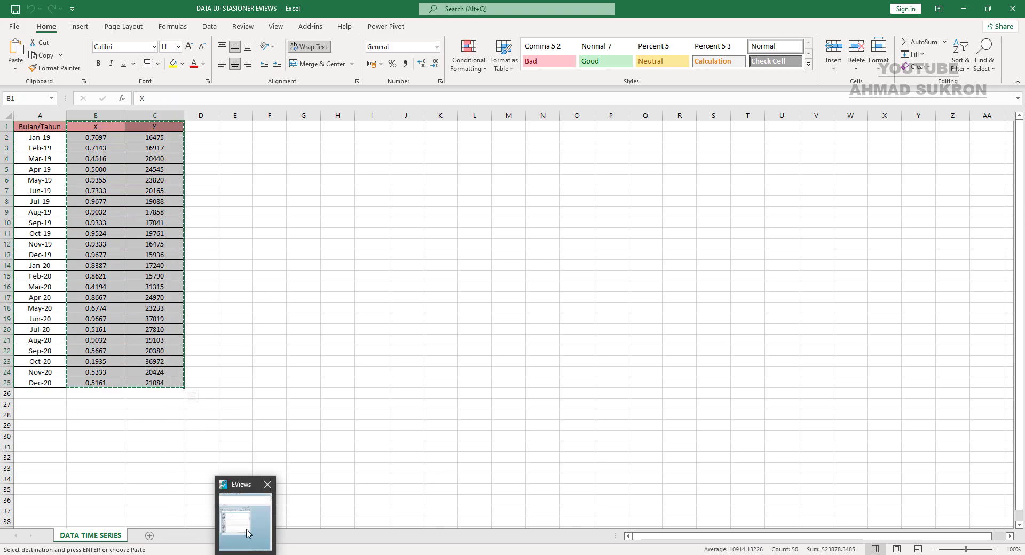
Step: Paste the copied X and Y data into the EViews group starting at the header row, and close the group, deleting the untitled group
click(247, 534)
click(608, 219)
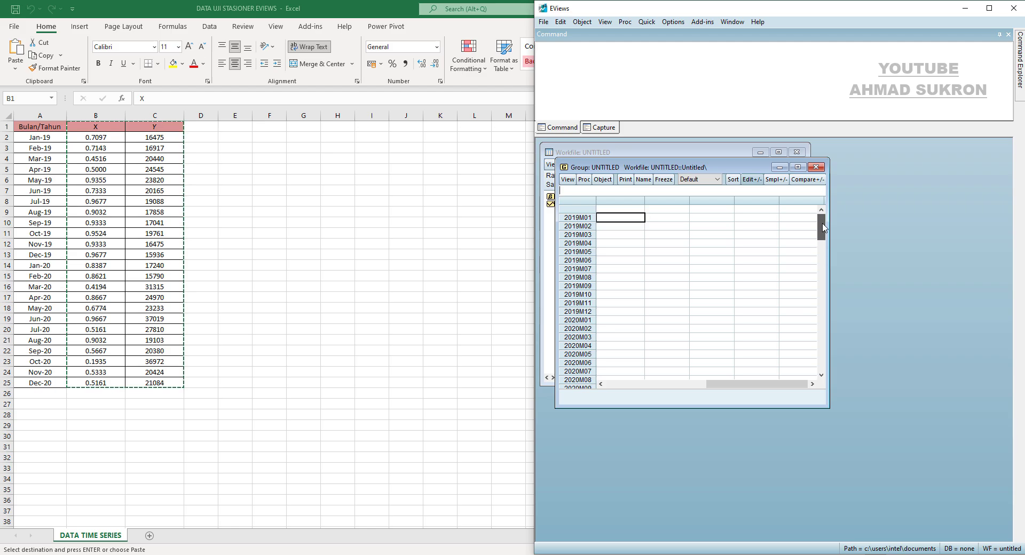
click(617, 209)
right_click(616, 209)
click(629, 225)
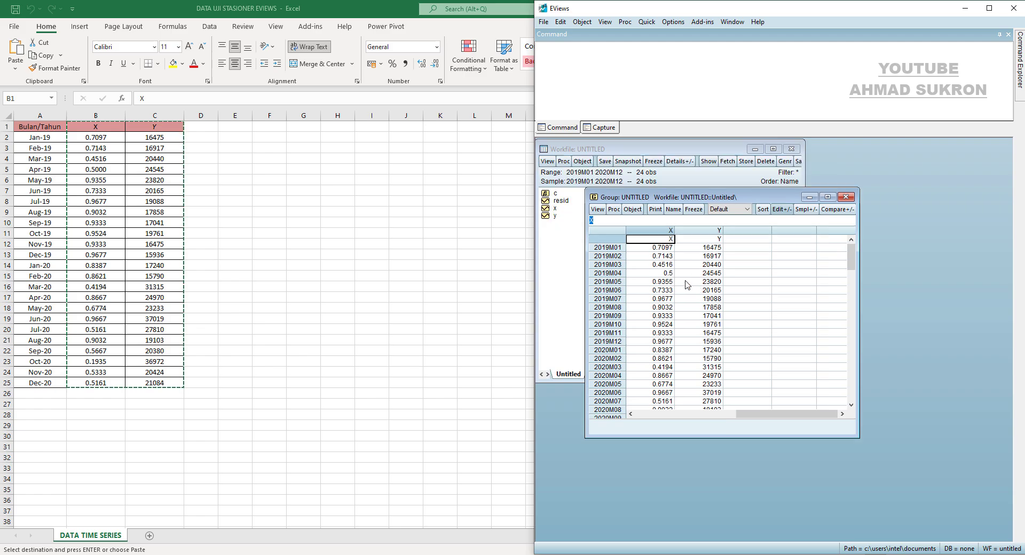
click(846, 197)
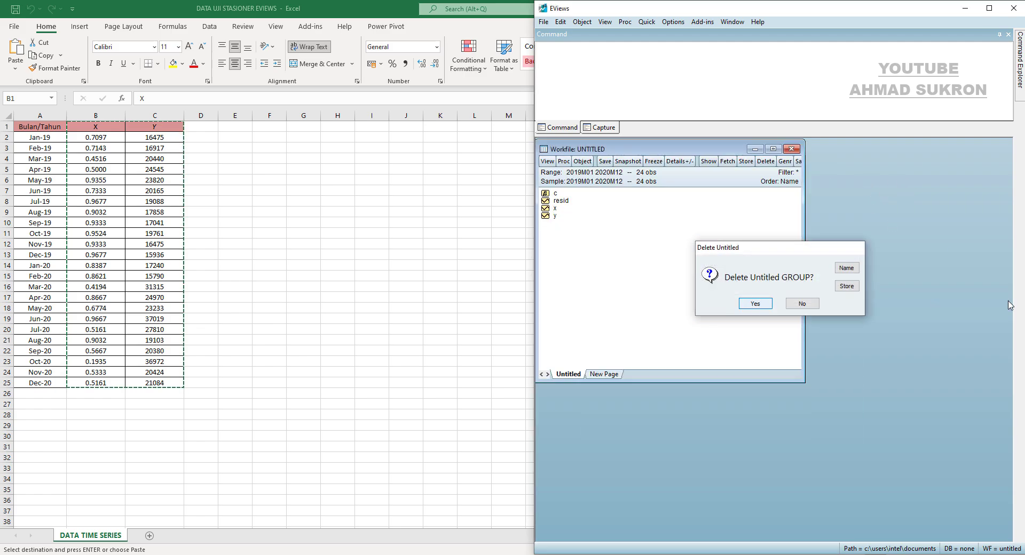
key(Return)
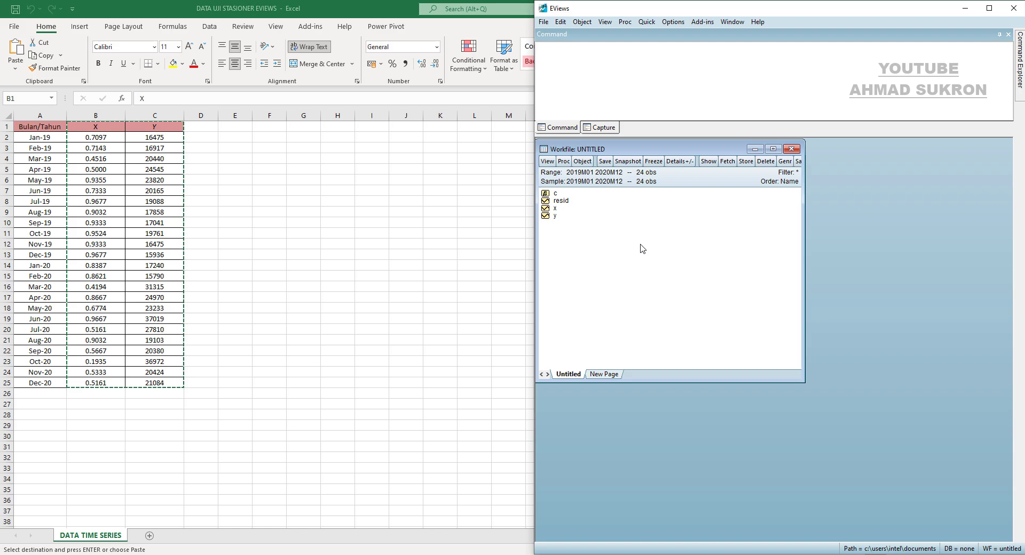
Step: Open series X maximized and run a standard Augmented Dickey-Fuller unit root test at level with intercept
double_click(556, 209)
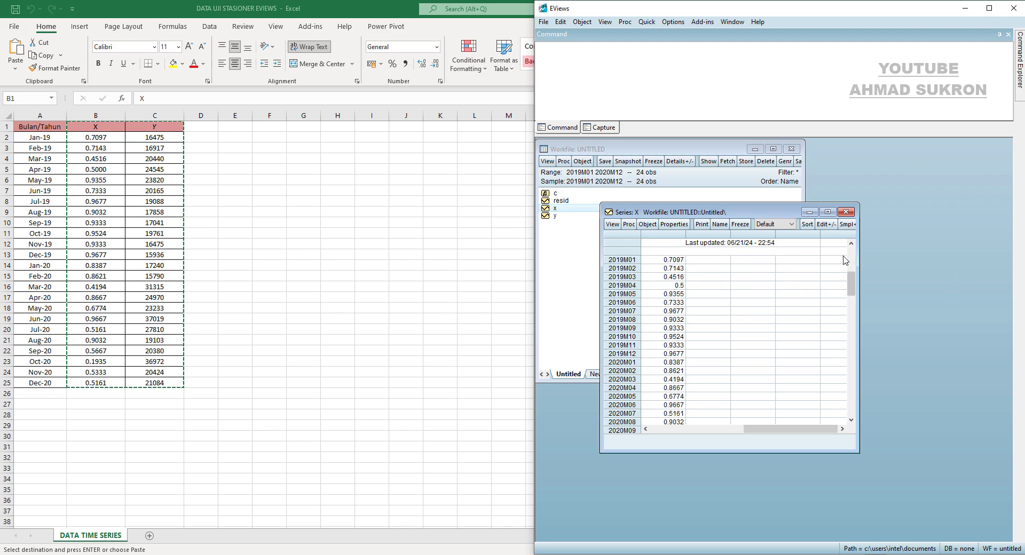
click(827, 212)
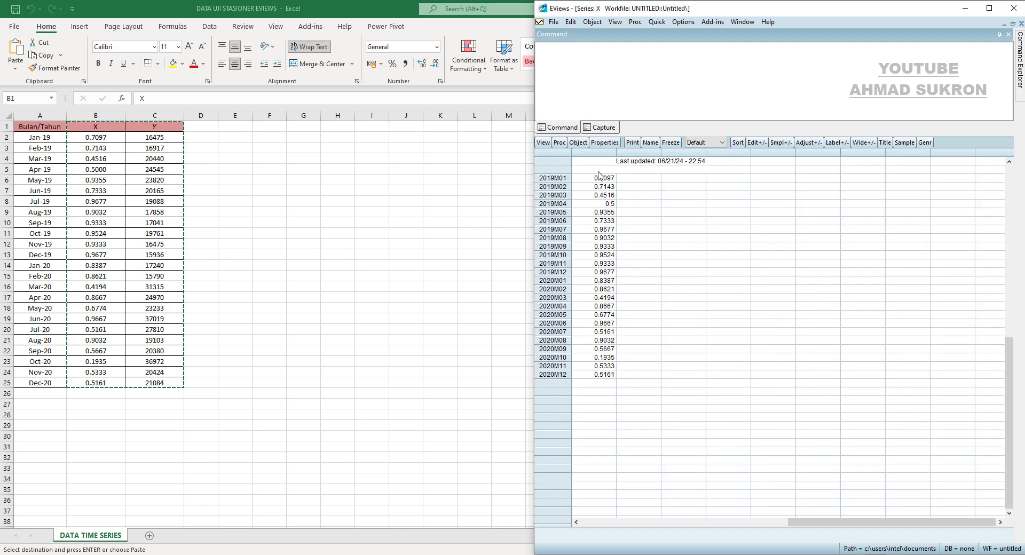
click(543, 144)
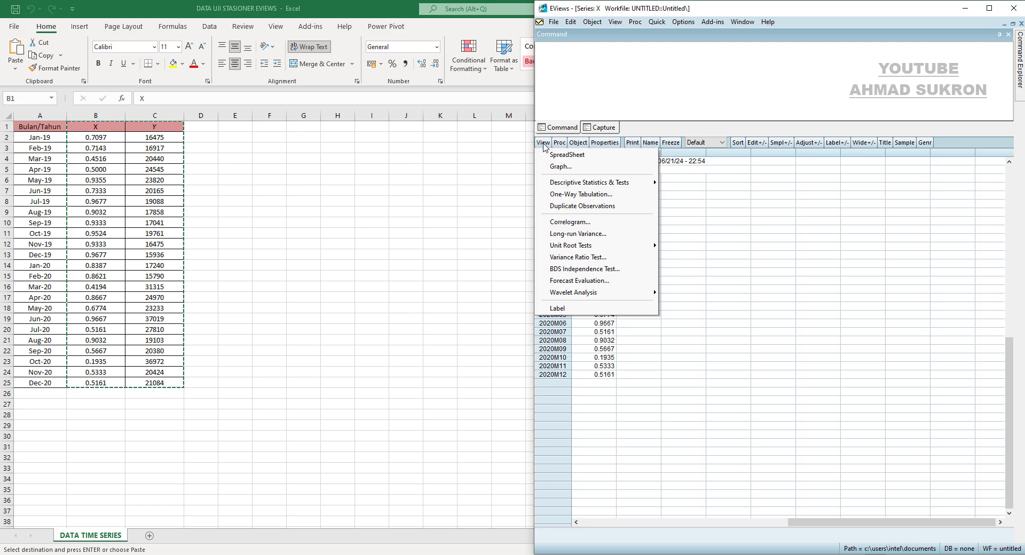
mouse_move(572, 249)
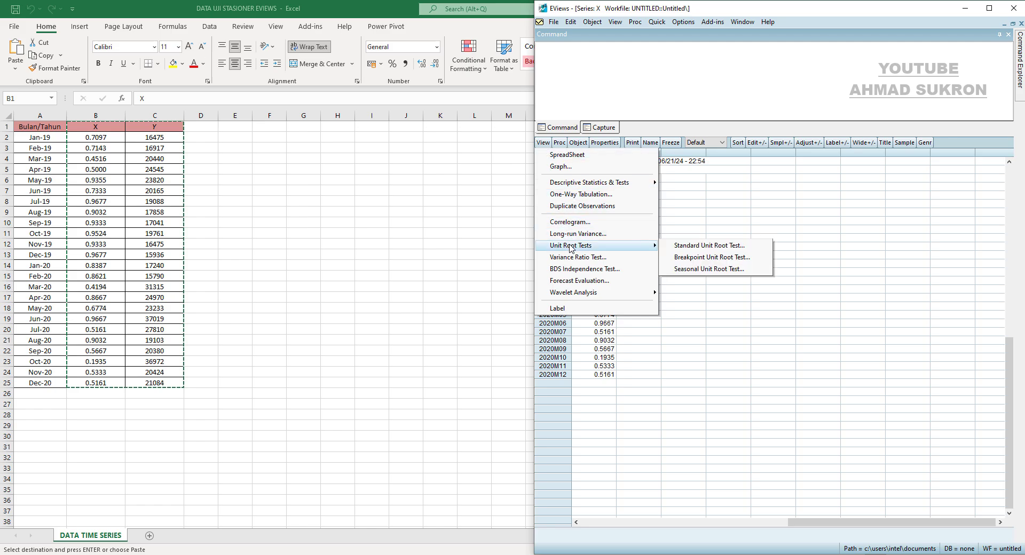
click(687, 246)
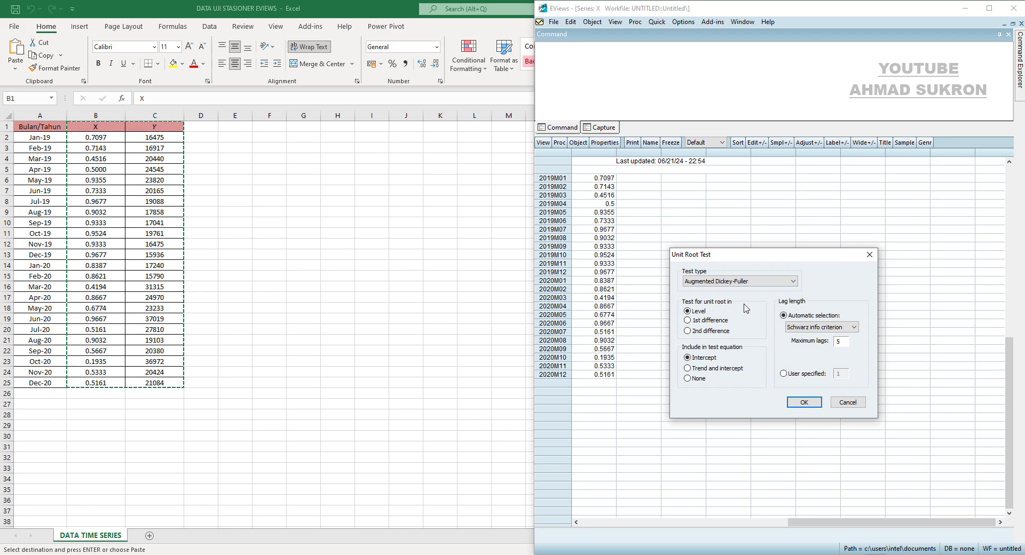
click(804, 402)
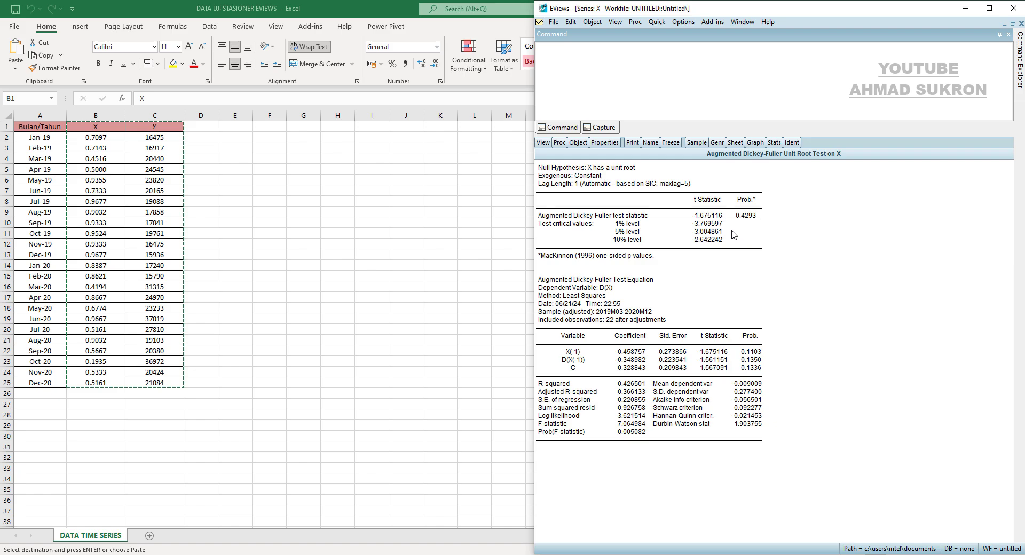
Step: Switch to the stationarity PDF and read the analysis of the level unit root test on X
click(484, 515)
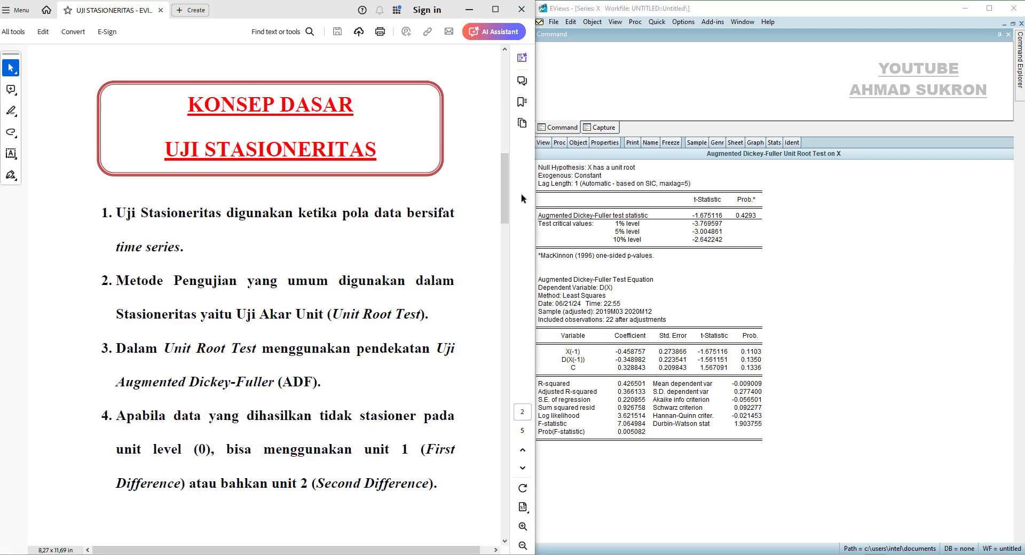
drag(507, 201, 516, 298)
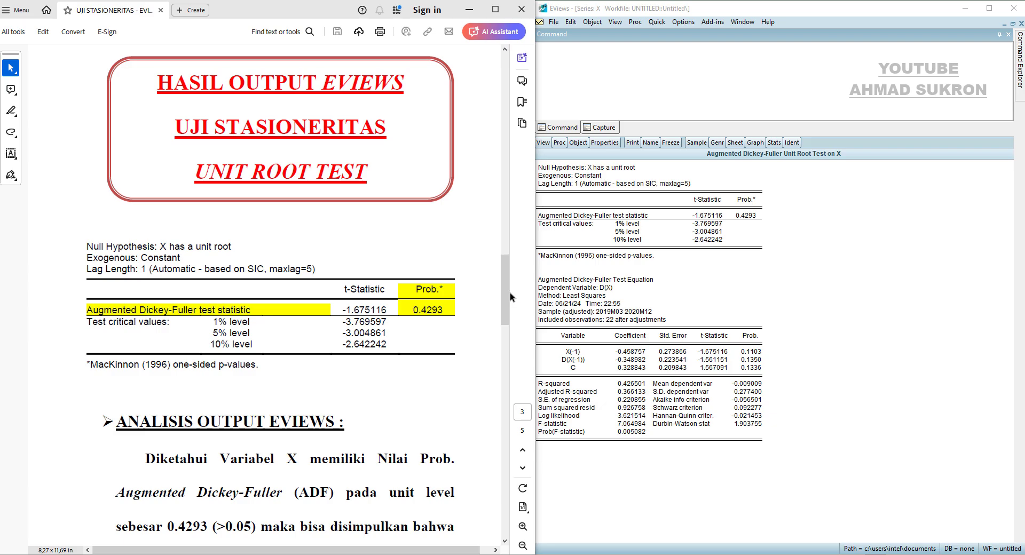
drag(509, 293, 508, 306)
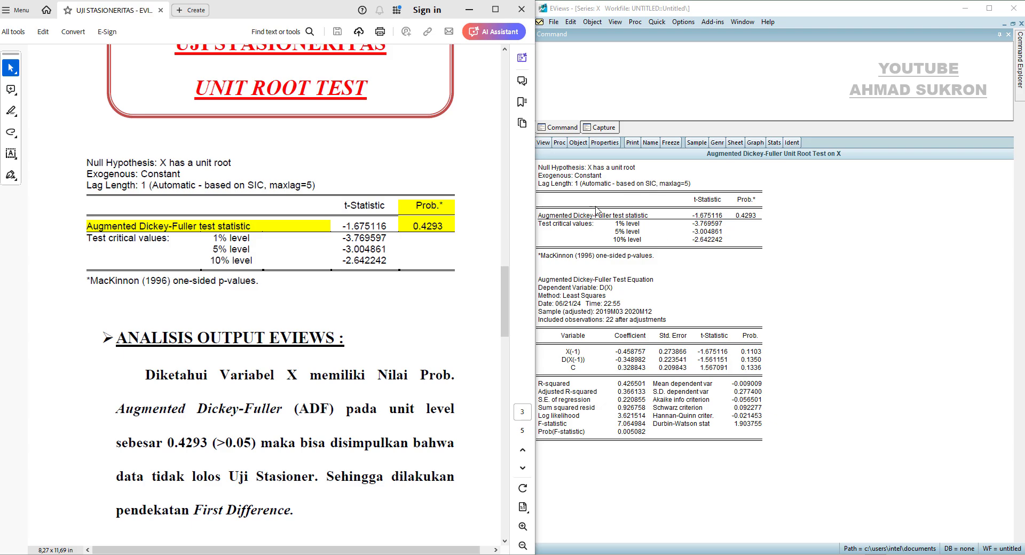
Step: Run the Augmented Dickey-Fuller test on X at 1st difference, and bring up its analysis in the PDF
click(543, 143)
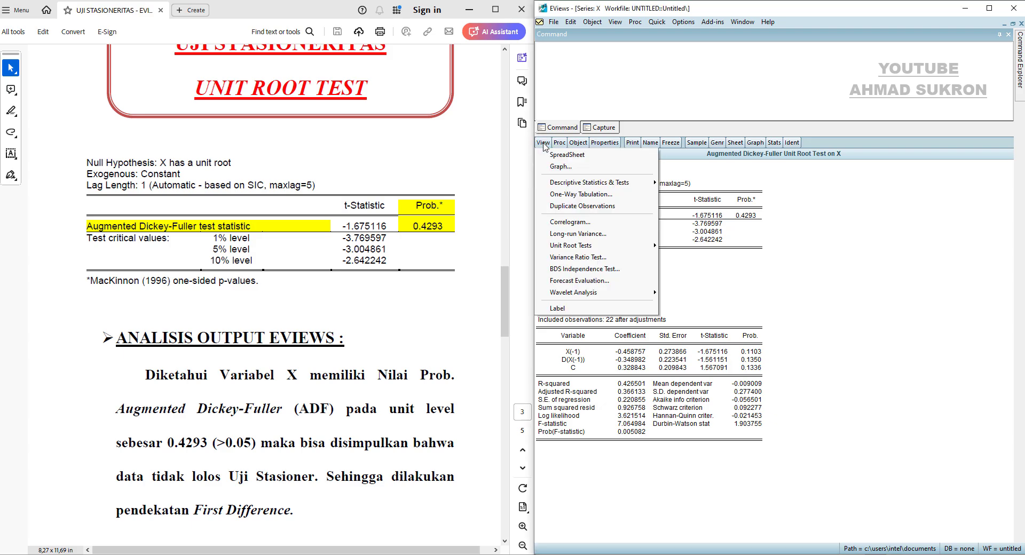
mouse_move(576, 246)
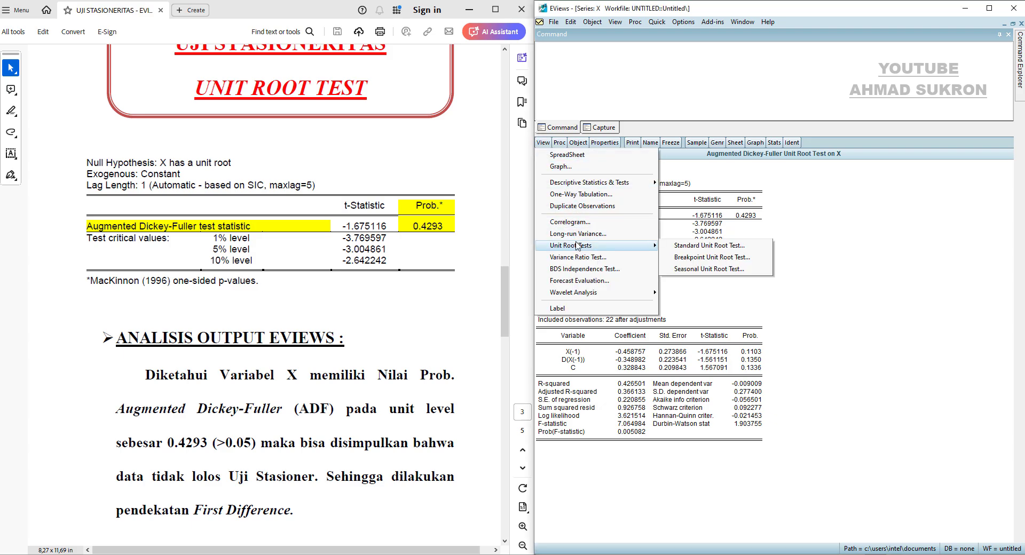
click(680, 249)
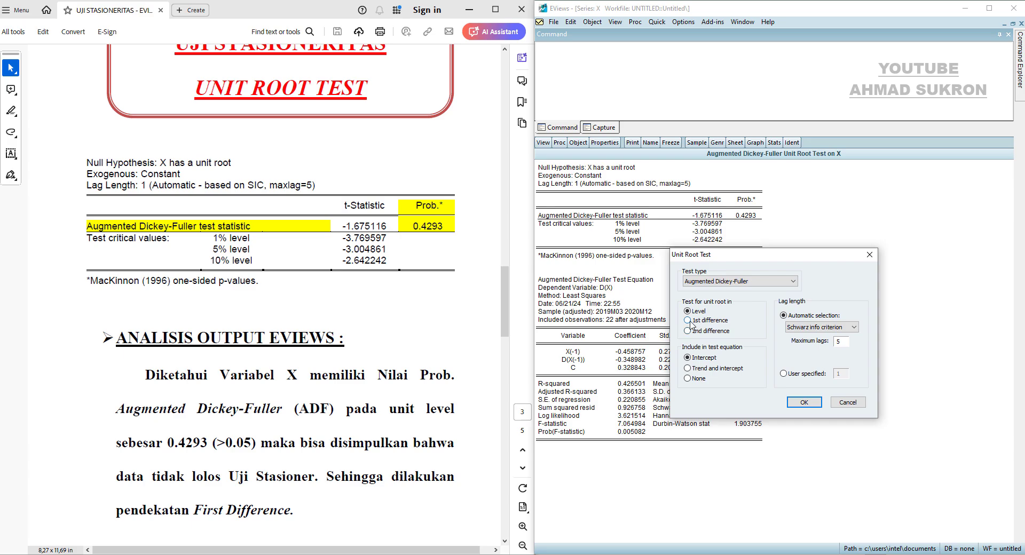
click(691, 322)
click(809, 403)
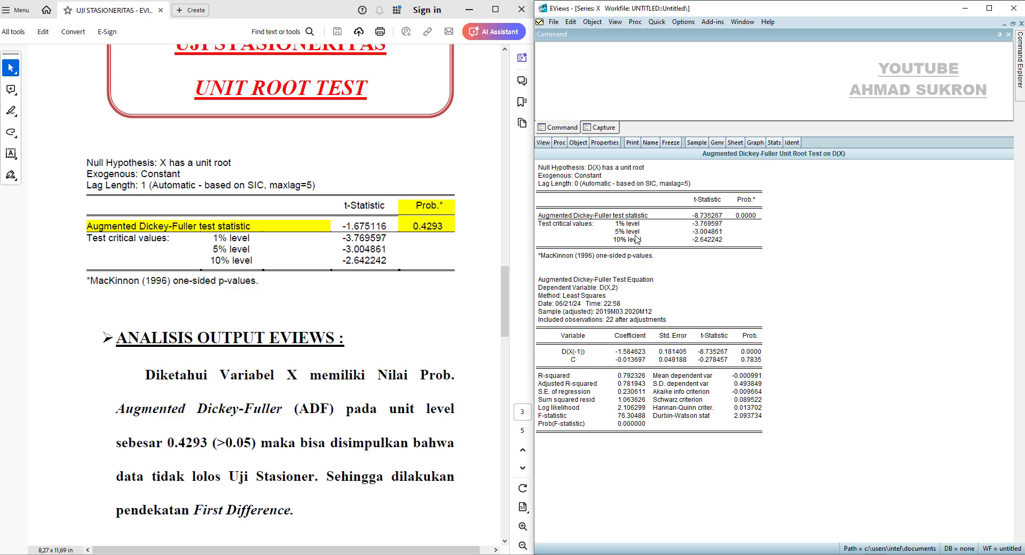
click(493, 322)
drag(503, 306, 507, 393)
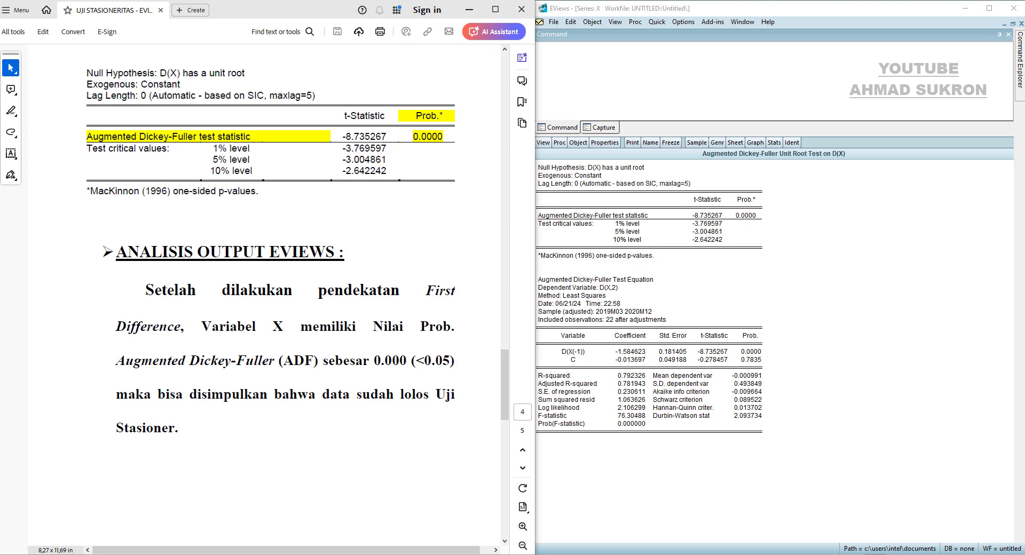
Step: Close series X, run the Augmented Dickey-Fuller test on series Y at level, and bring up its analysis in the PDF
click(1021, 24)
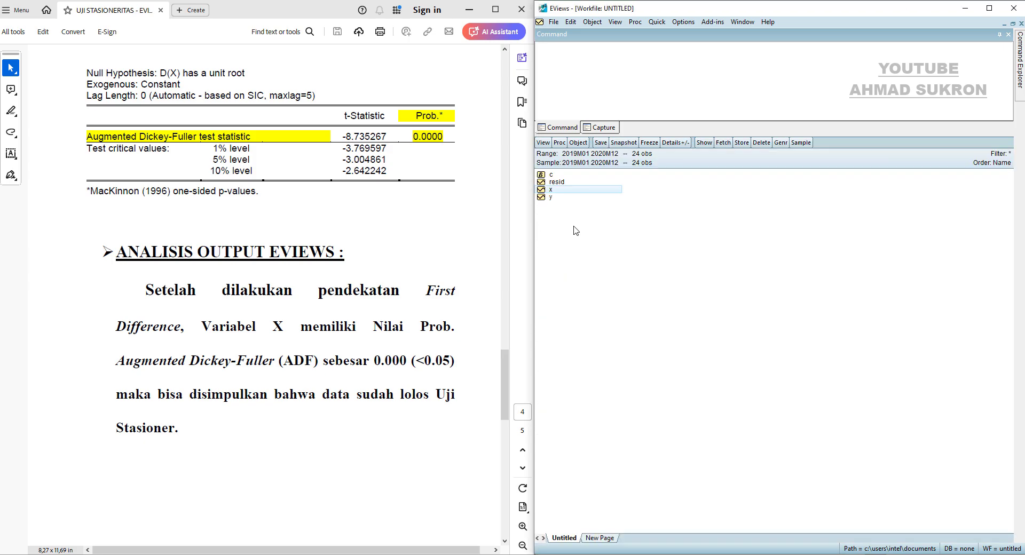
double_click(558, 198)
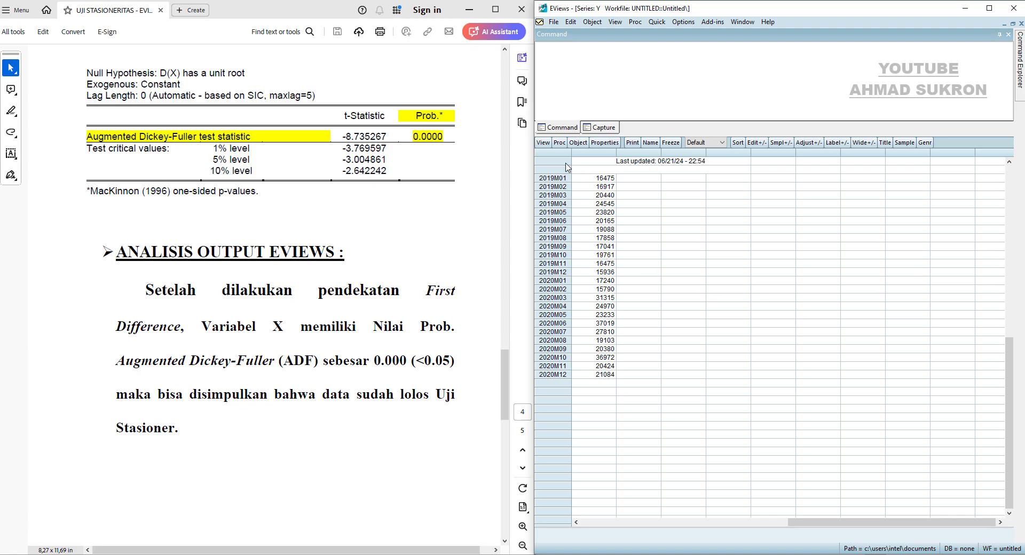
click(543, 143)
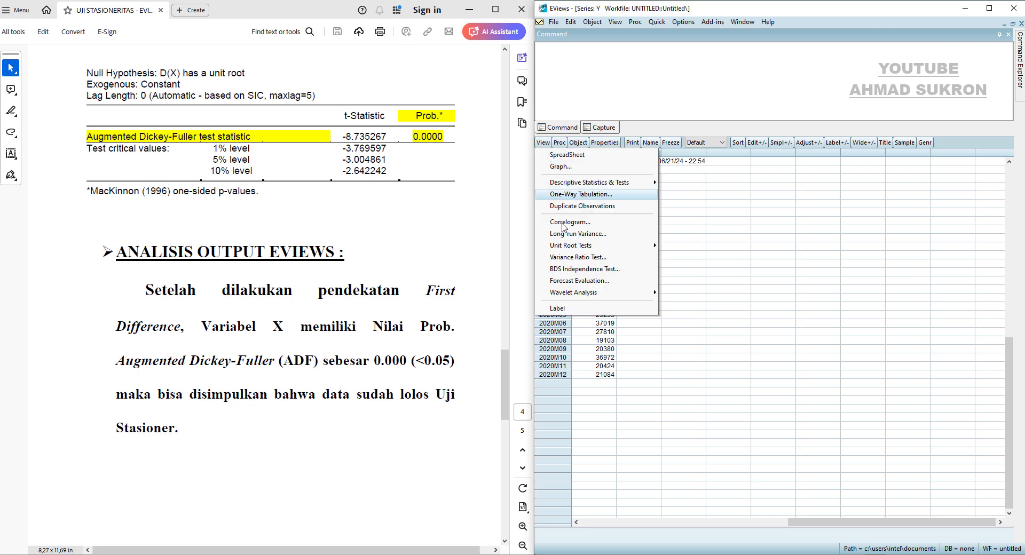
mouse_move(571, 246)
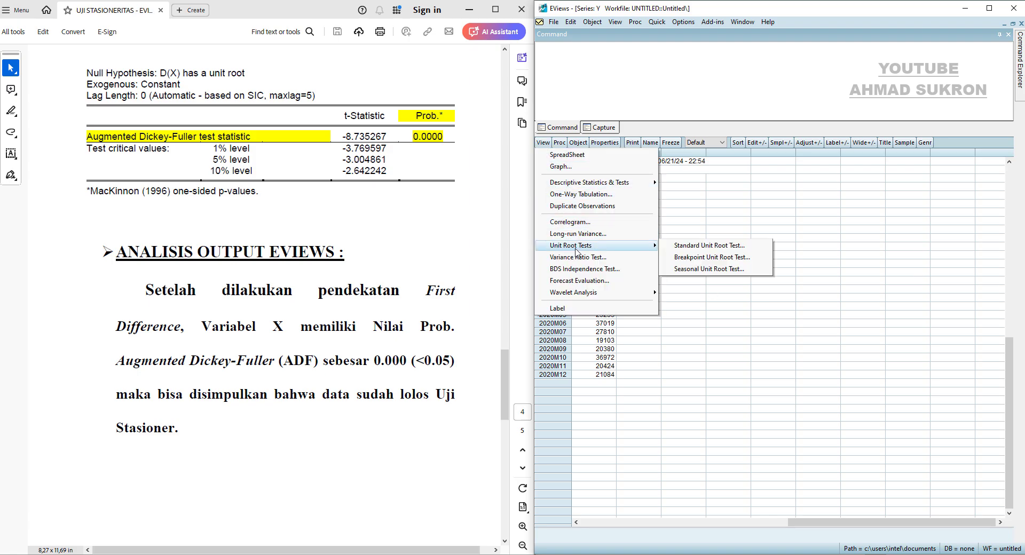
click(704, 246)
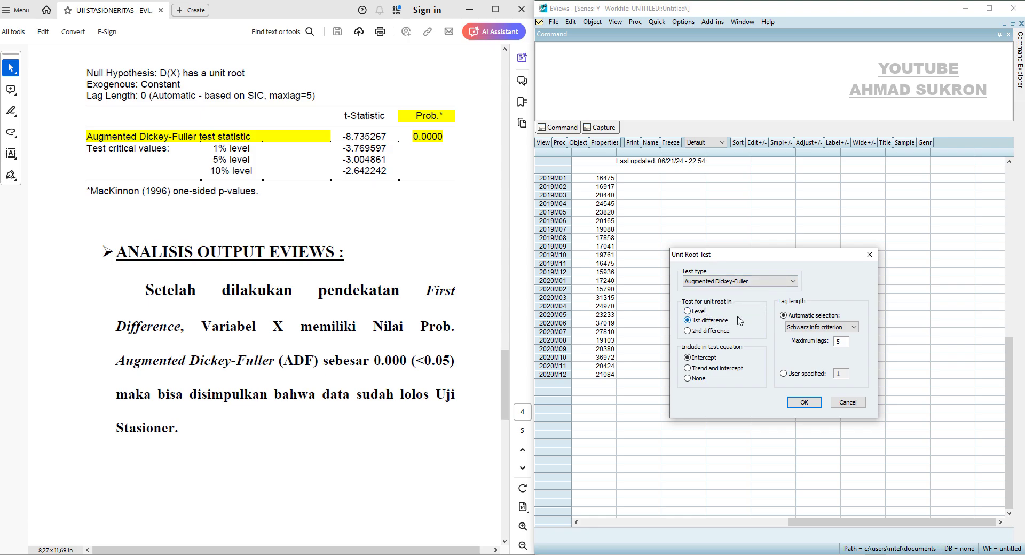
click(699, 312)
click(805, 403)
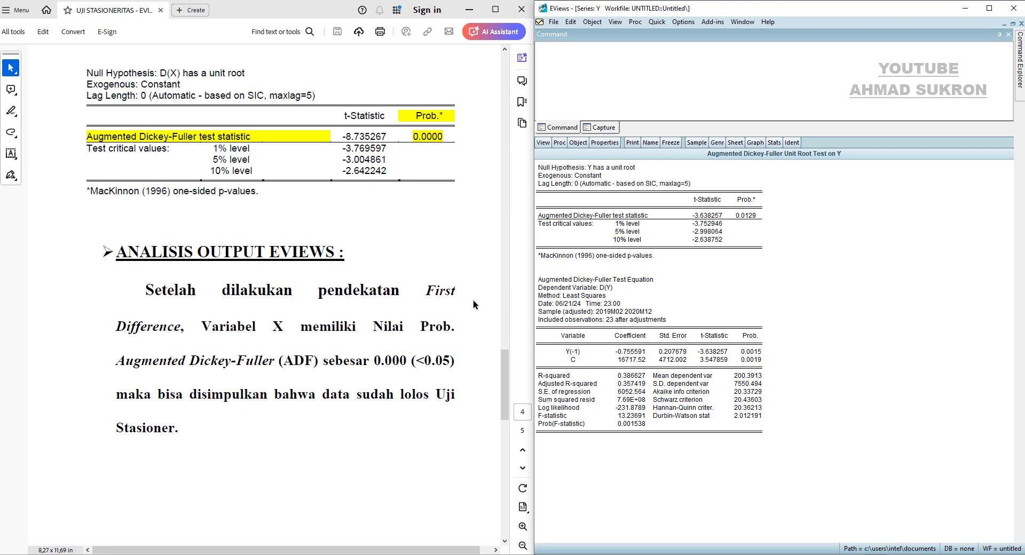
drag(506, 374, 512, 462)
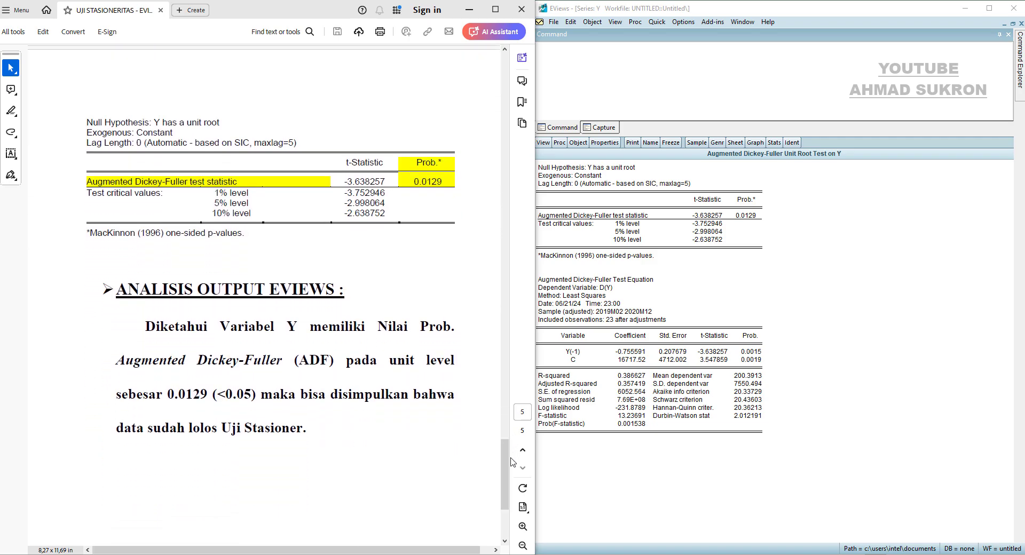